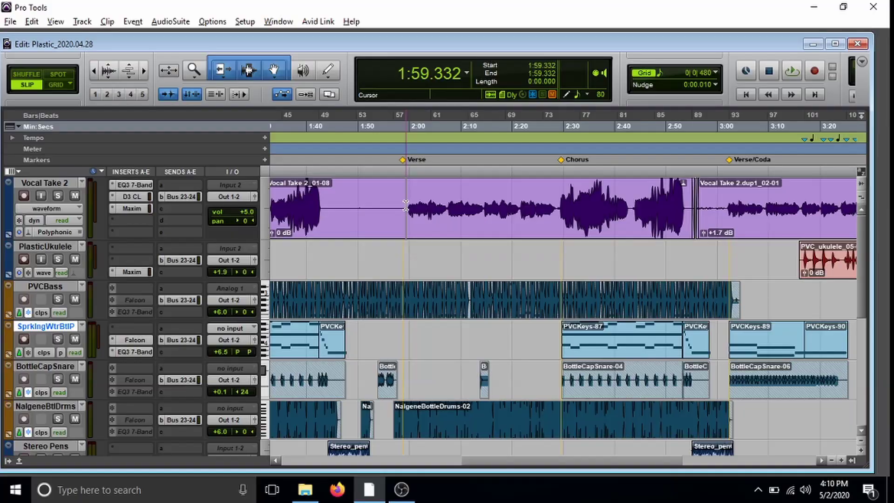
Open the AudioSuite Dyn3 Compressor/Limiter for the selected second verse and chorus of Vocal Take 2, and move its window aside.
click(184, 21)
mouse_move(190, 46)
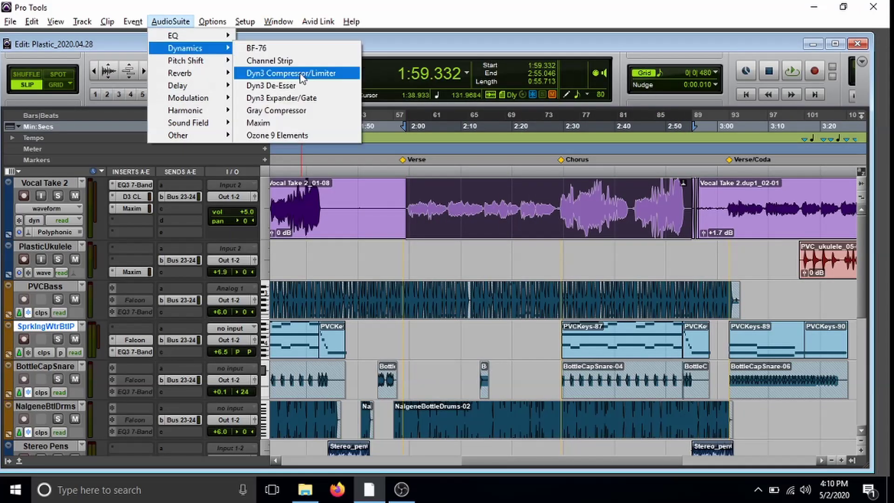
click(300, 73)
drag(378, 164, 116, 158)
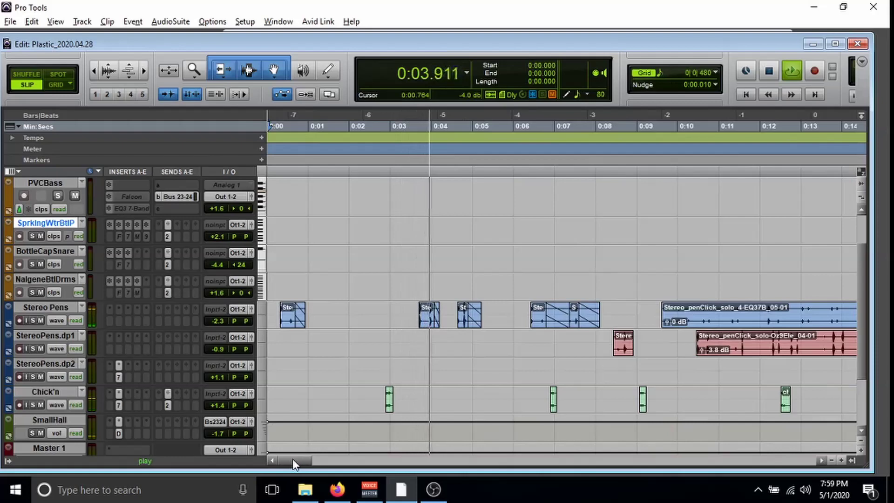
Follow the song's playback from the opening pen clicks into the first verse, examining the clips on each track.
drag(292, 459, 302, 460)
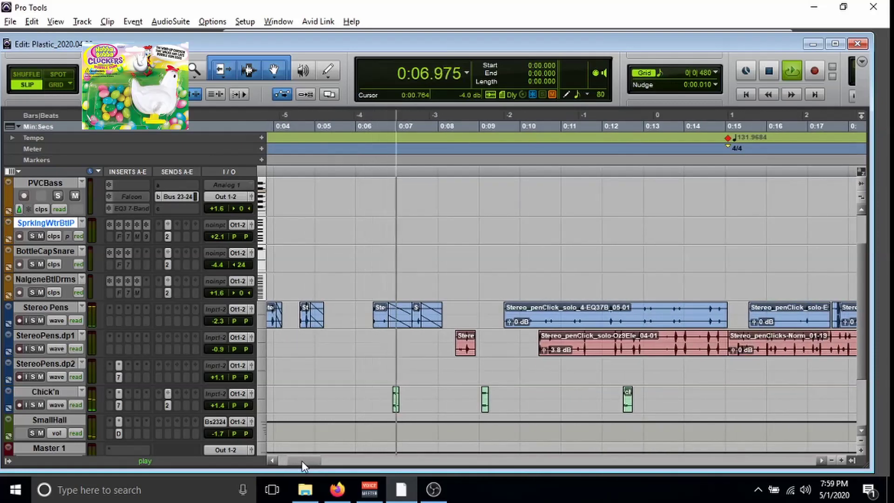
drag(302, 460, 311, 462)
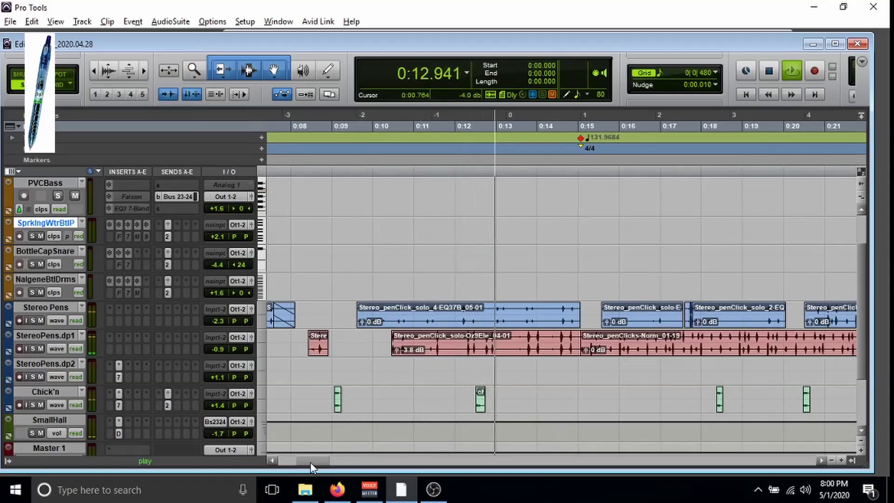
drag(310, 462, 331, 461)
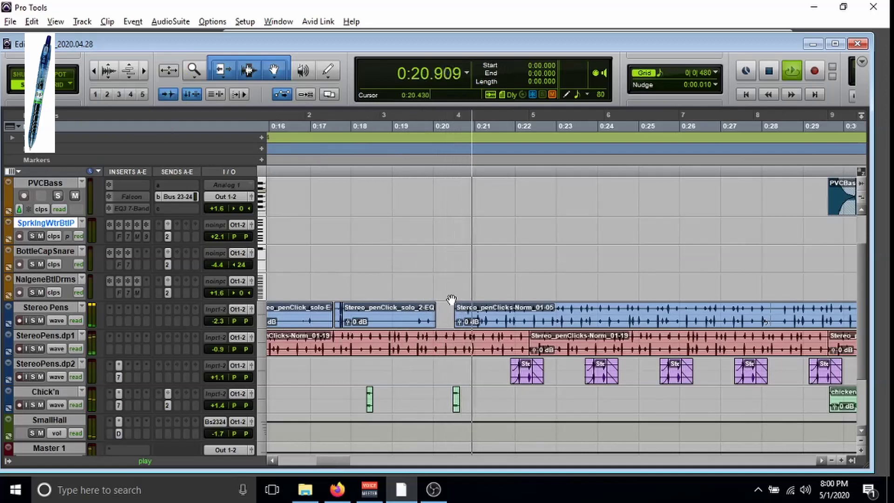
scroll(451, 299, down, 3)
scroll(451, 300, up, 5)
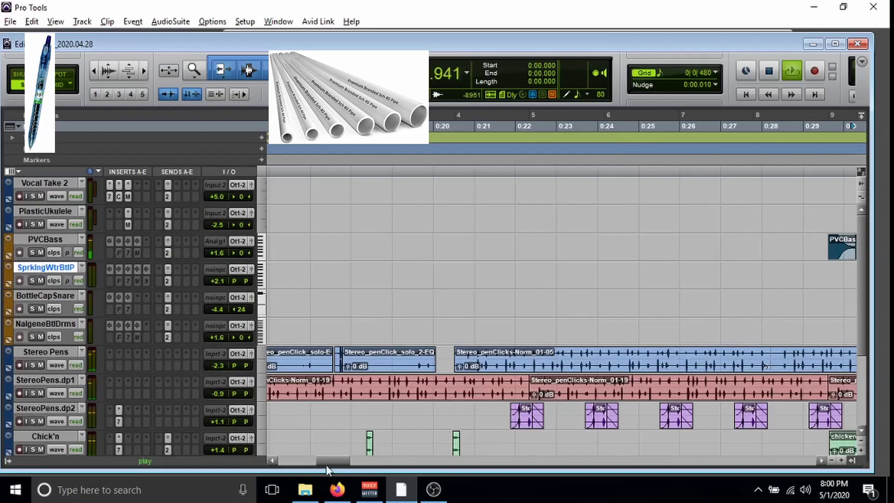
drag(331, 460, 365, 465)
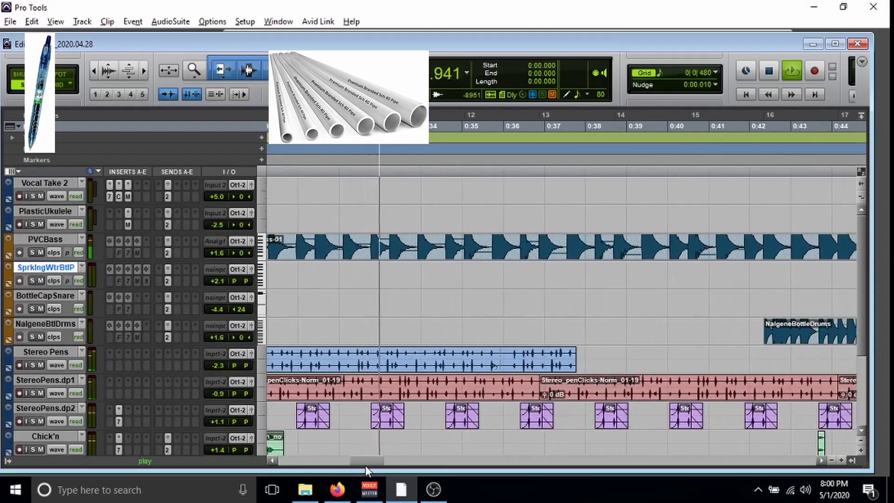
scroll(525, 255, down, 3)
scroll(525, 255, up, 3)
drag(375, 461, 389, 462)
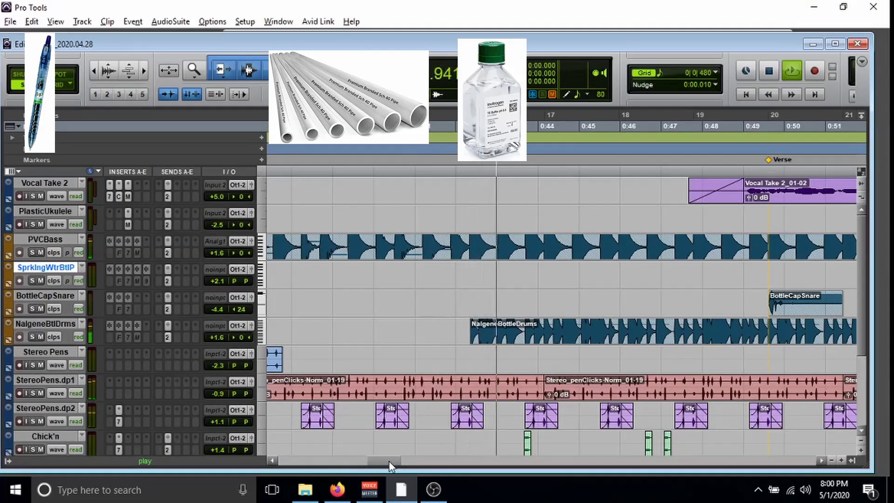
drag(390, 460, 402, 462)
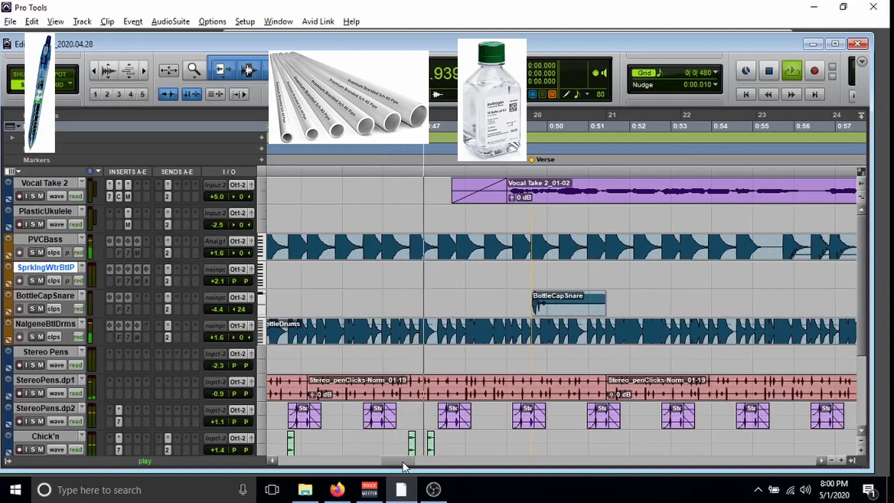
drag(388, 460, 400, 462)
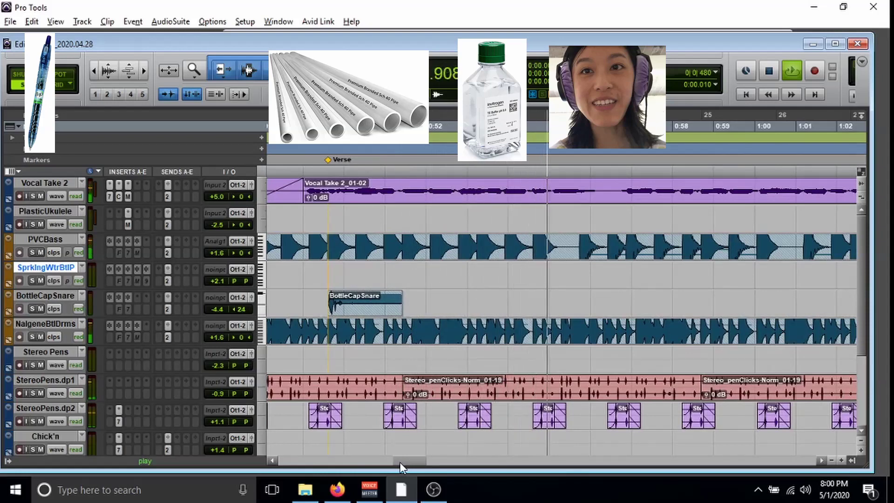
drag(400, 464, 421, 467)
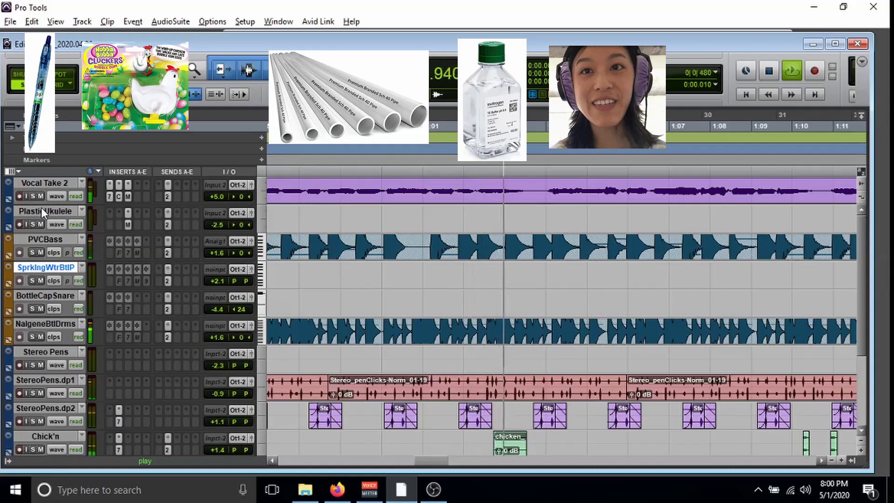
Show the send B (Bus 23-24) level automation on Vocal Take 2 through the first chorus and return the track to waveform view.
click(57, 199)
mouse_move(121, 295)
click(172, 301)
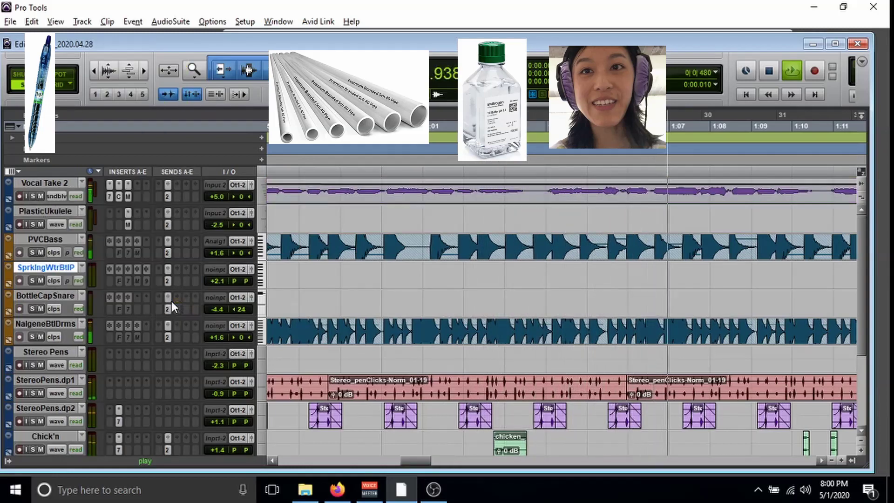
drag(412, 458, 439, 464)
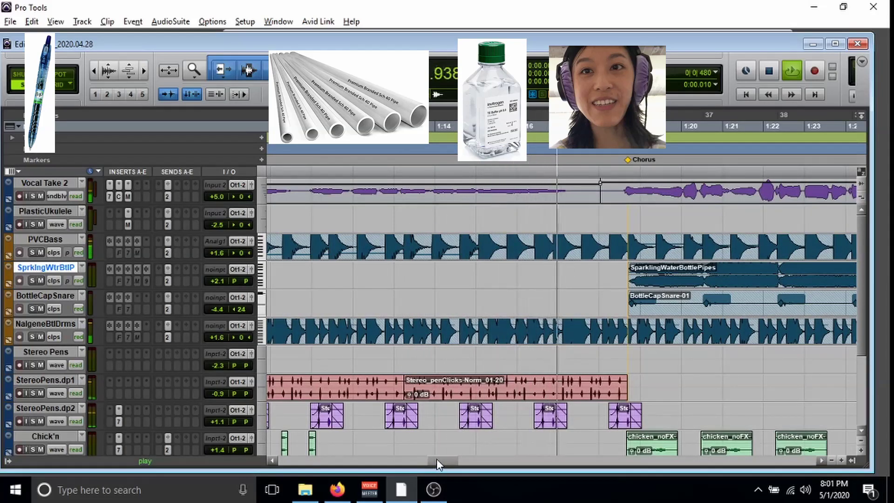
drag(436, 460, 453, 460)
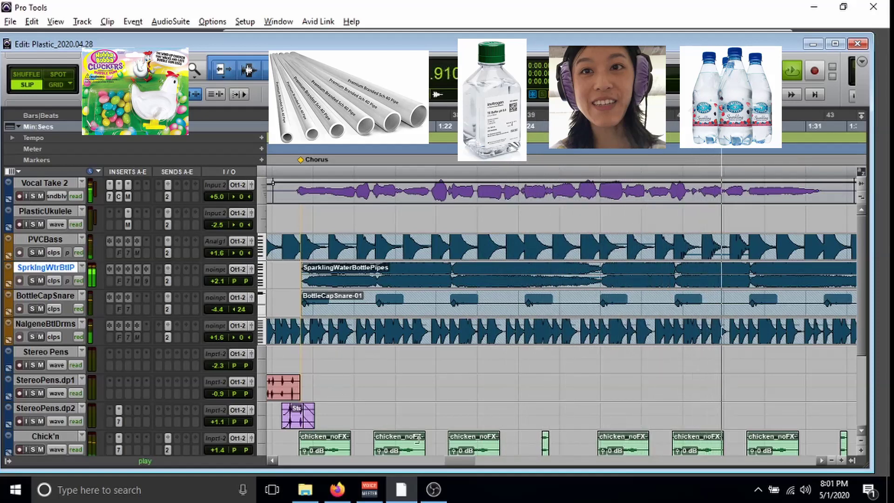
drag(450, 461, 478, 463)
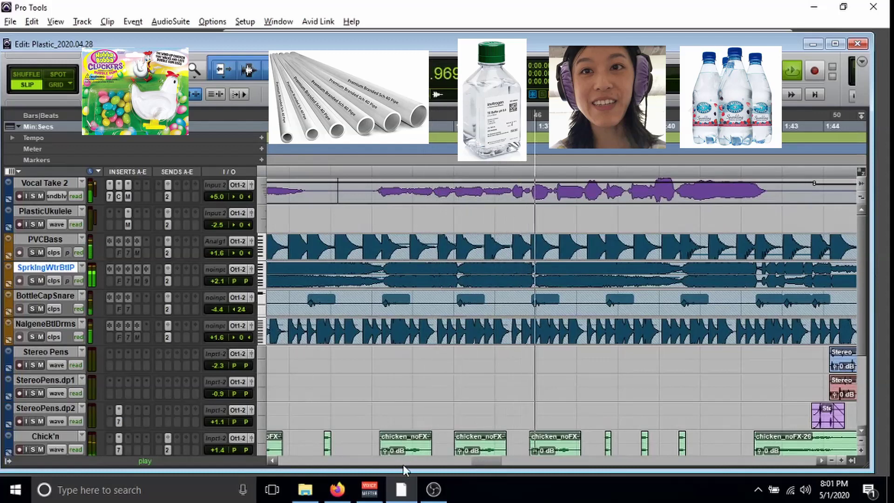
drag(488, 459, 504, 460)
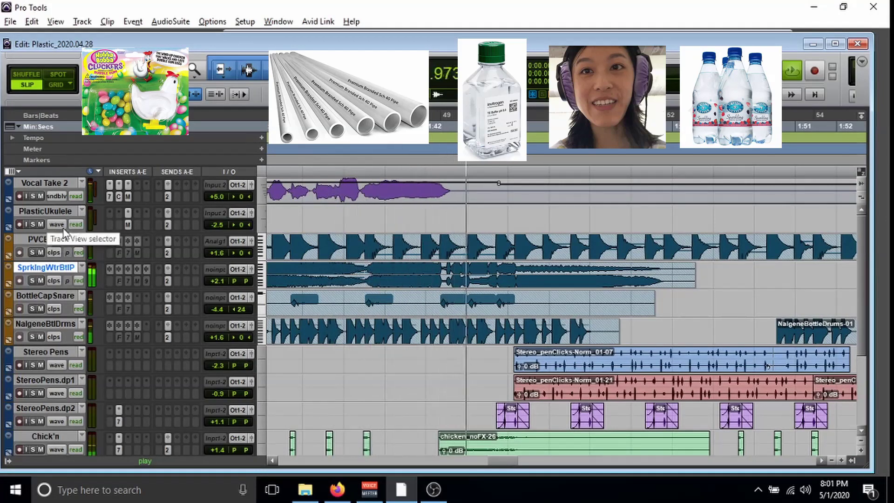
click(54, 196)
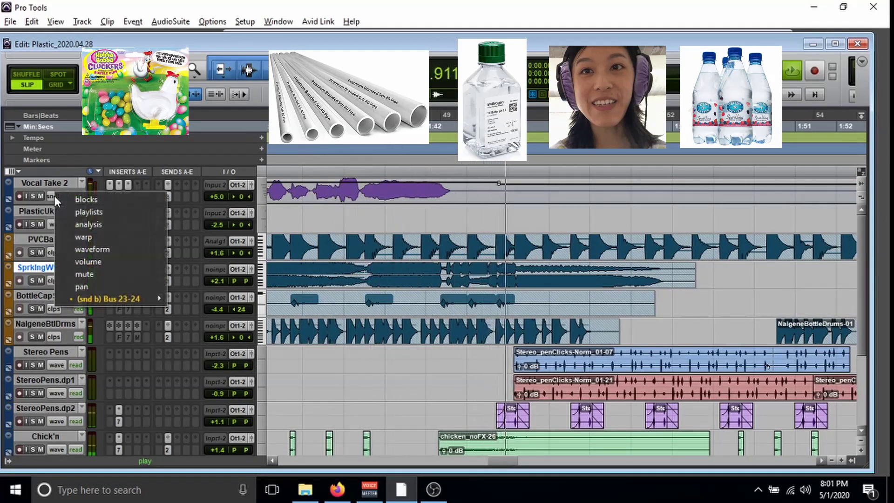
click(79, 249)
Show the audio volume automation on the NalgeneBtlDrms track around the second verse and return the track to clips view.
drag(521, 463, 548, 461)
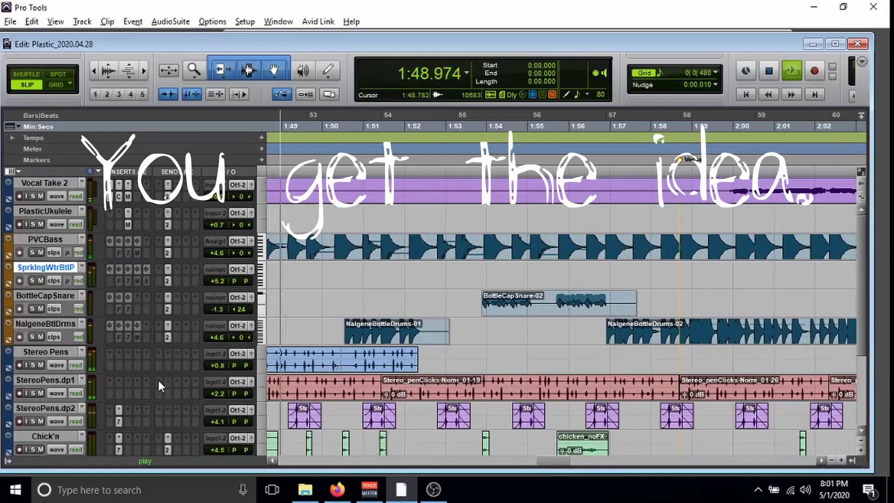
click(52, 334)
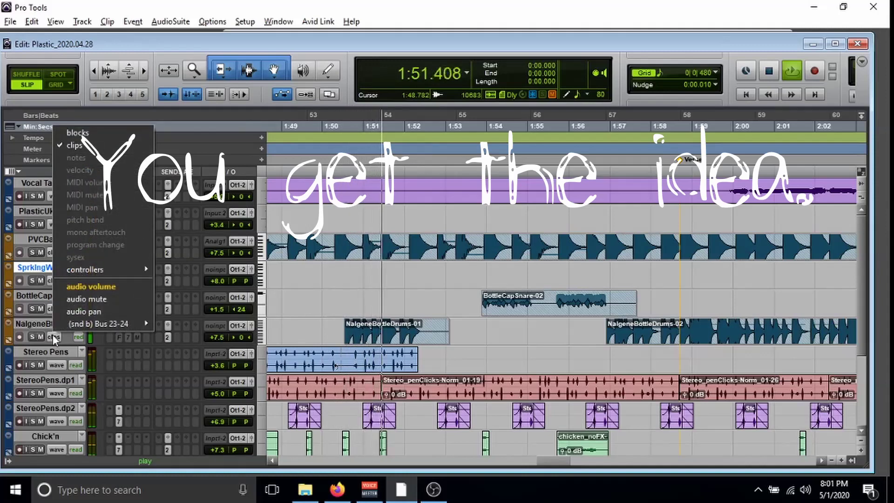
click(98, 291)
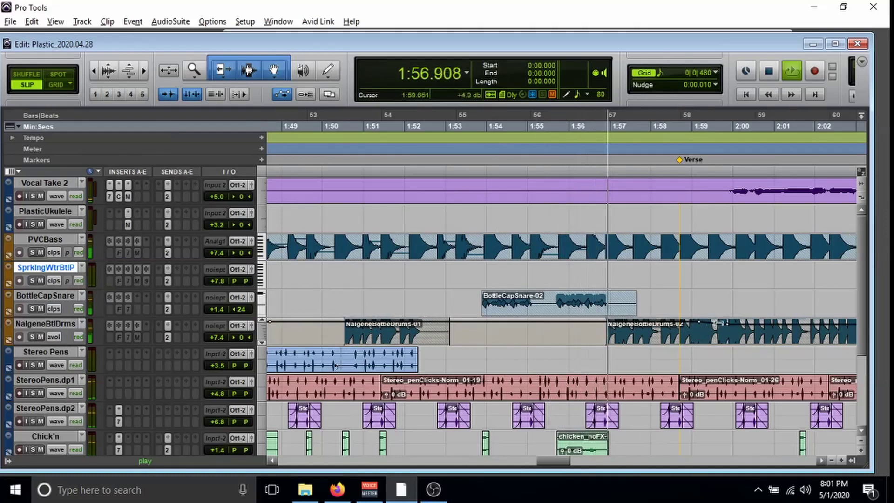
drag(554, 463, 561, 466)
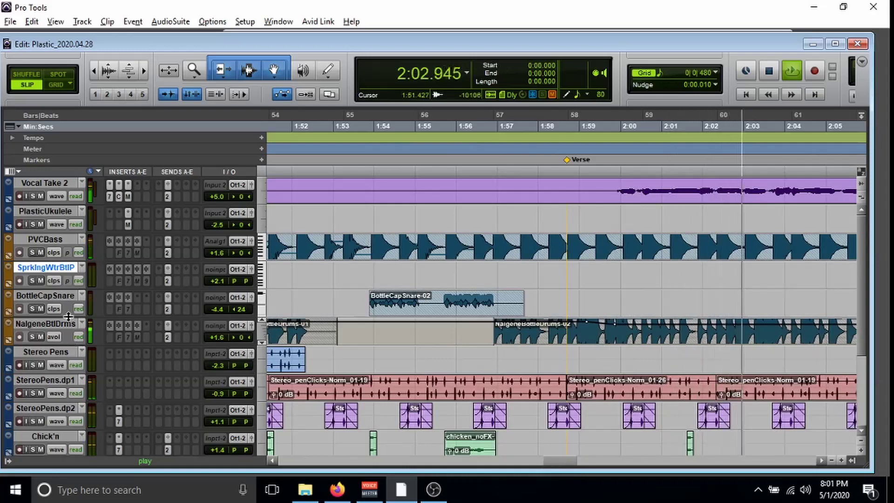
click(55, 336)
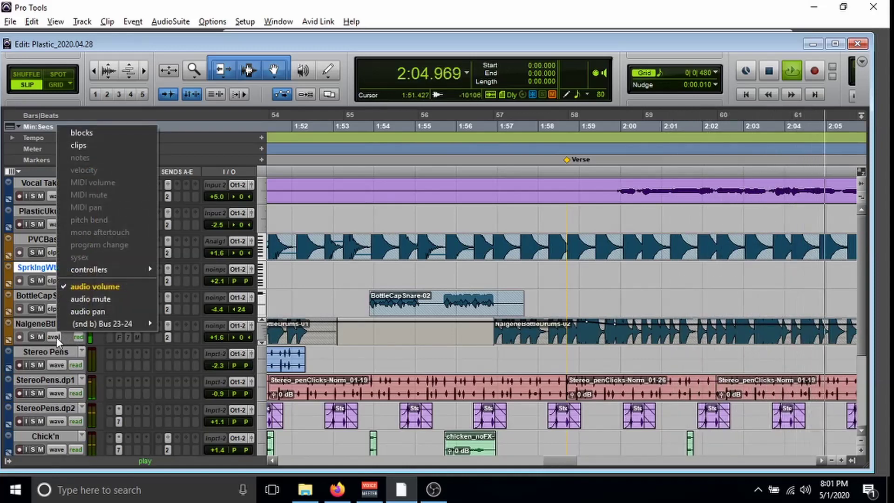
click(90, 147)
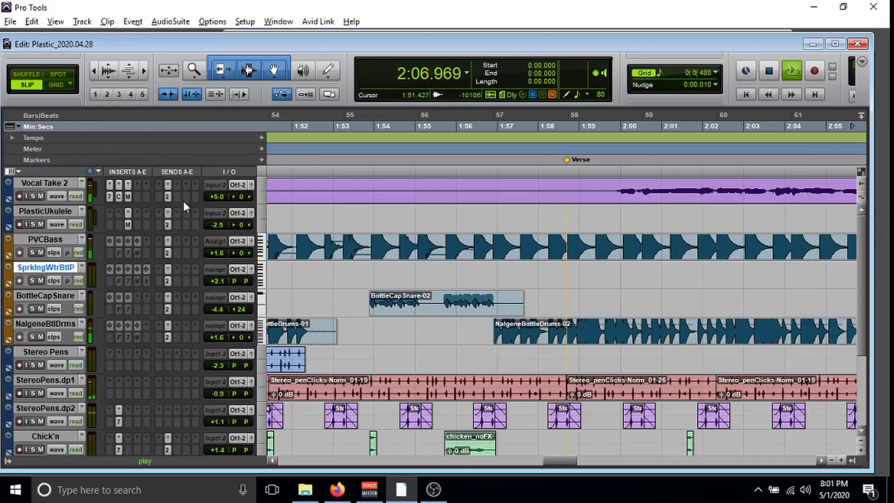
Follow the playback through the second verse and second chorus, examining how the tracks are arranged.
drag(563, 460, 605, 460)
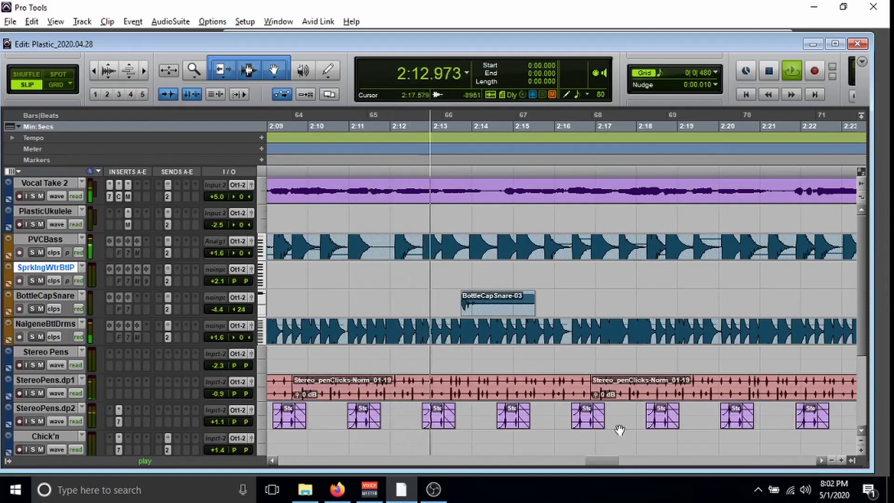
scroll(620, 430, down, 3)
scroll(620, 428, up, 3)
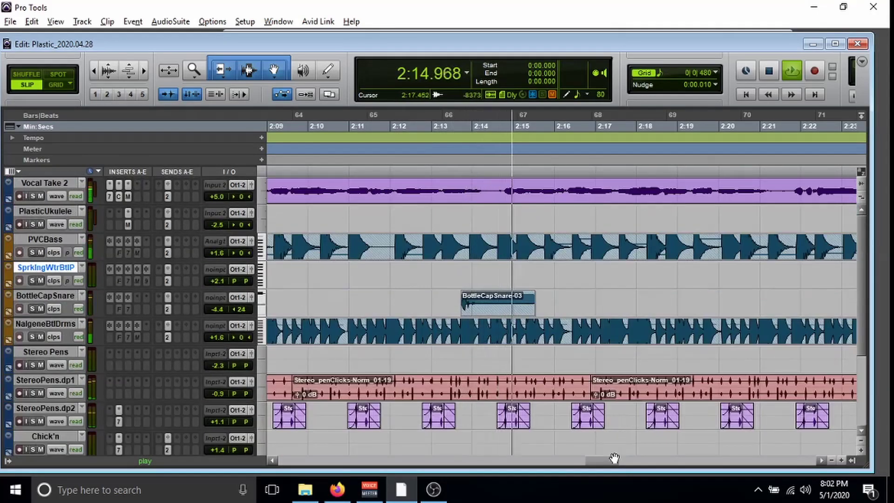
drag(594, 461, 615, 466)
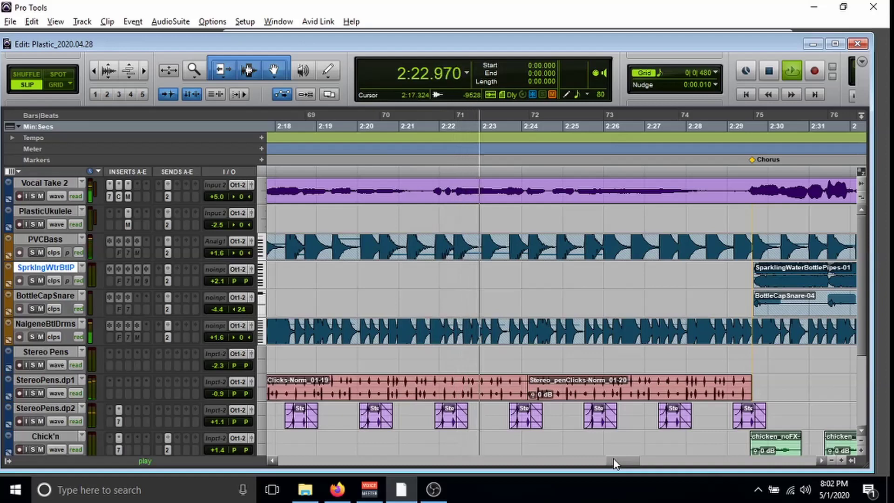
drag(613, 458, 635, 463)
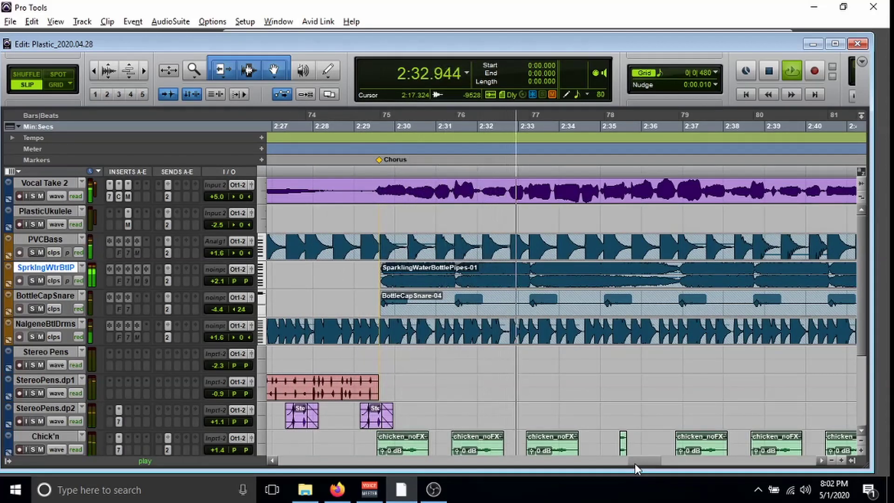
drag(636, 463, 655, 466)
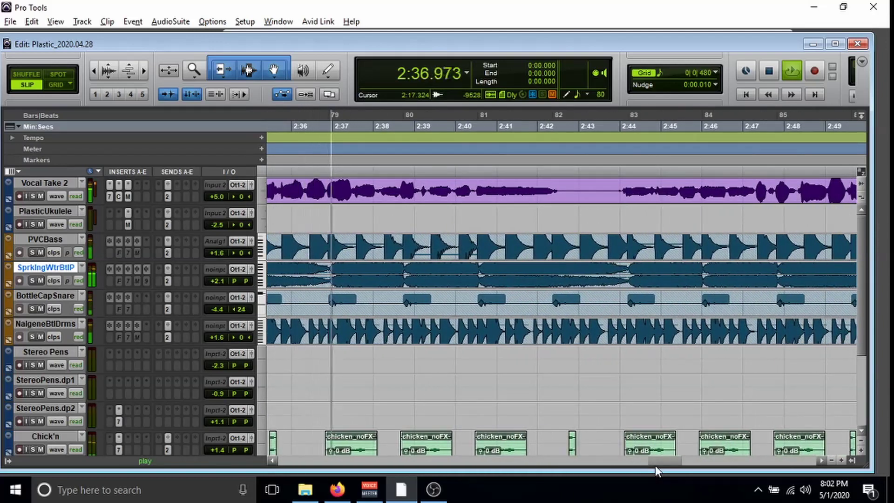
Open the Mix window to examine the channel strips during playback, and close it.
key(ctrl+equal)
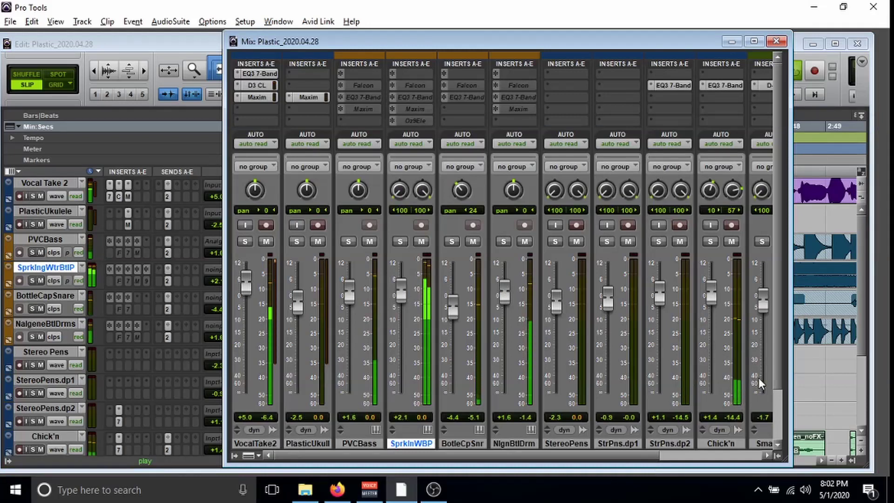
drag(654, 455, 619, 454)
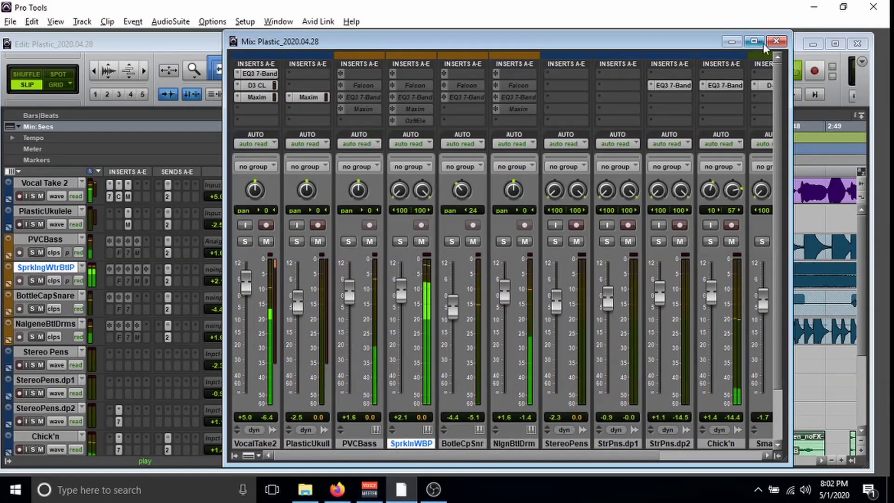
click(775, 44)
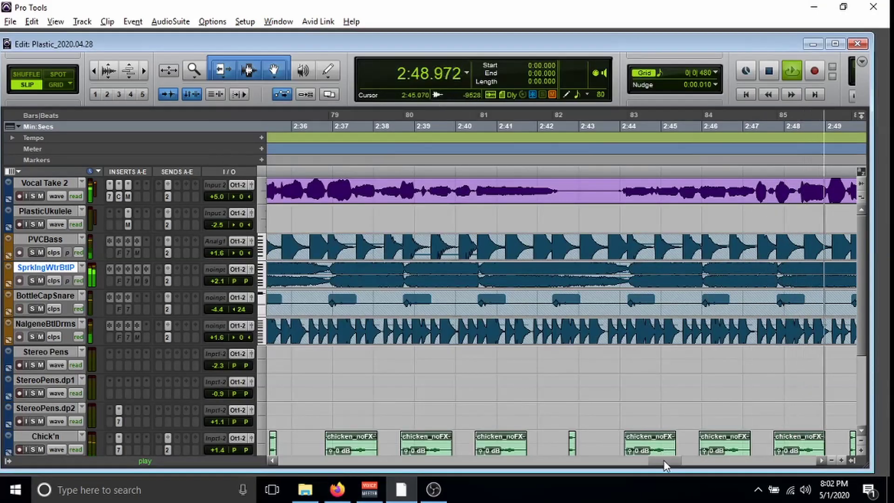
Select the range from 2:55.747 to 2:56.321 on Vocal Take 2, near the split between its two clips.
drag(664, 460, 702, 463)
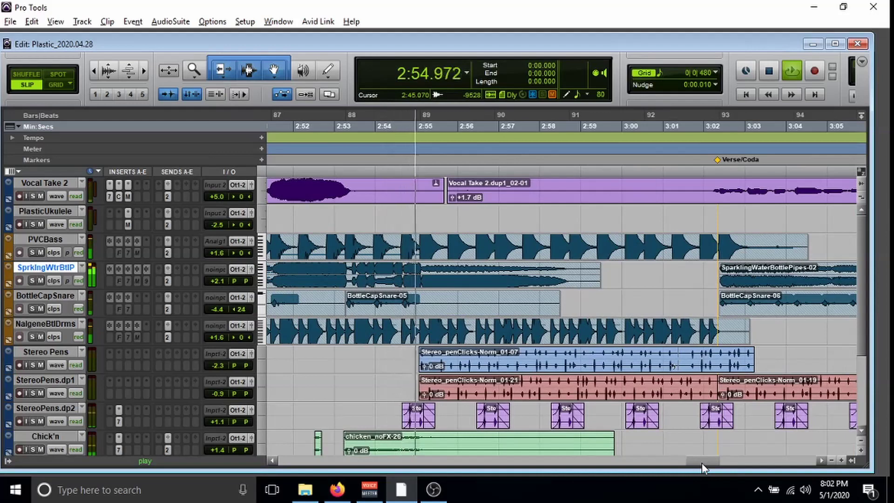
click(432, 184)
drag(431, 184, 470, 184)
Follow the playback from the Verse/Coda marker to the closing pen clicks, examining the tracks down to Master 1.
drag(699, 459, 724, 466)
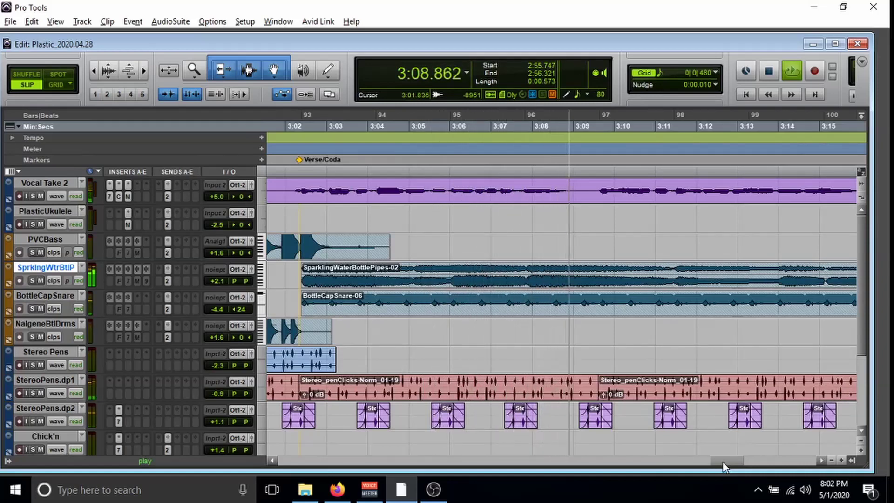
drag(722, 462, 733, 461)
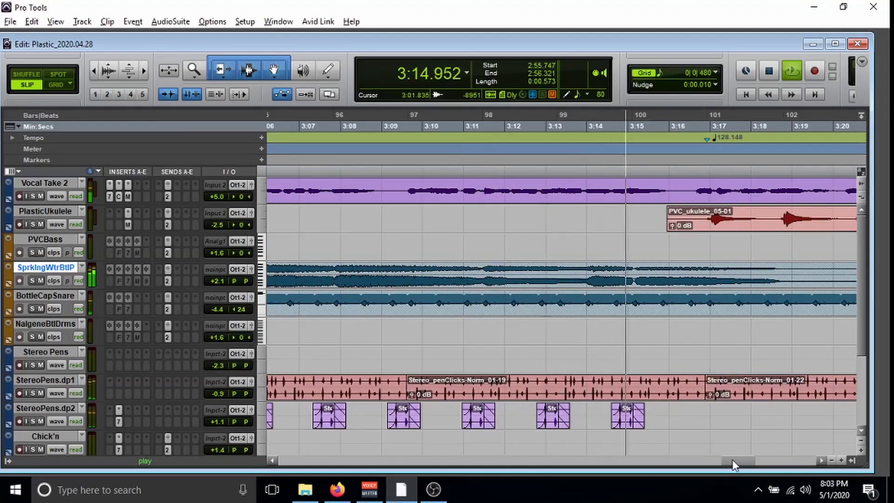
drag(732, 465, 753, 463)
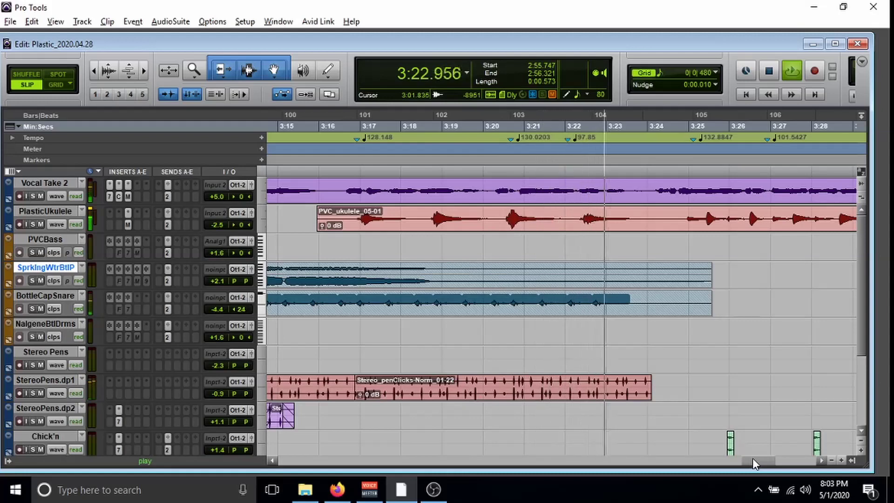
drag(752, 459, 777, 460)
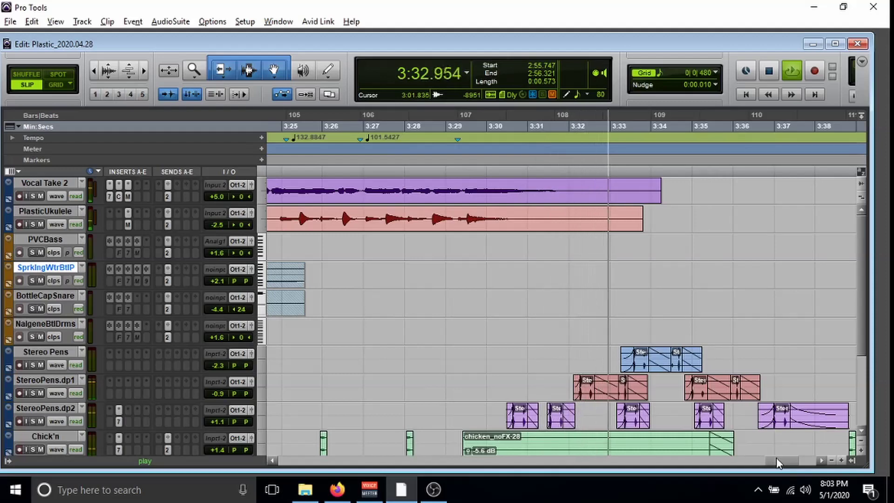
drag(777, 461, 782, 464)
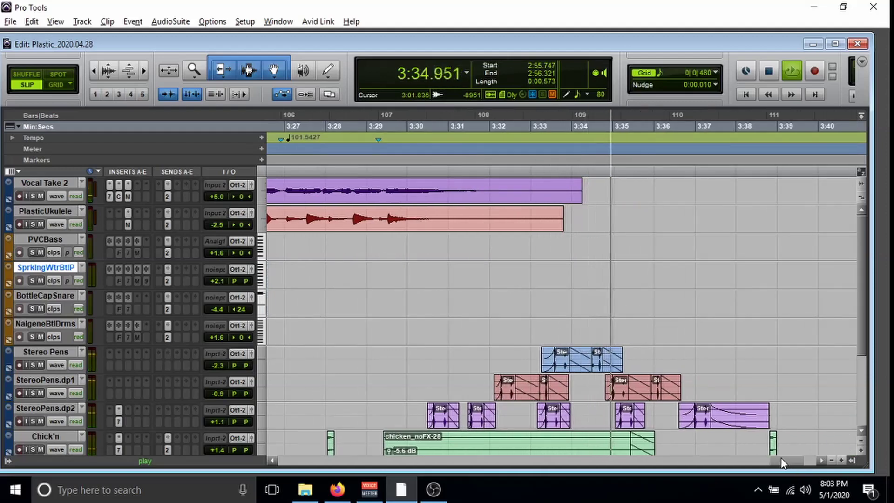
scroll(801, 422, down, 5)
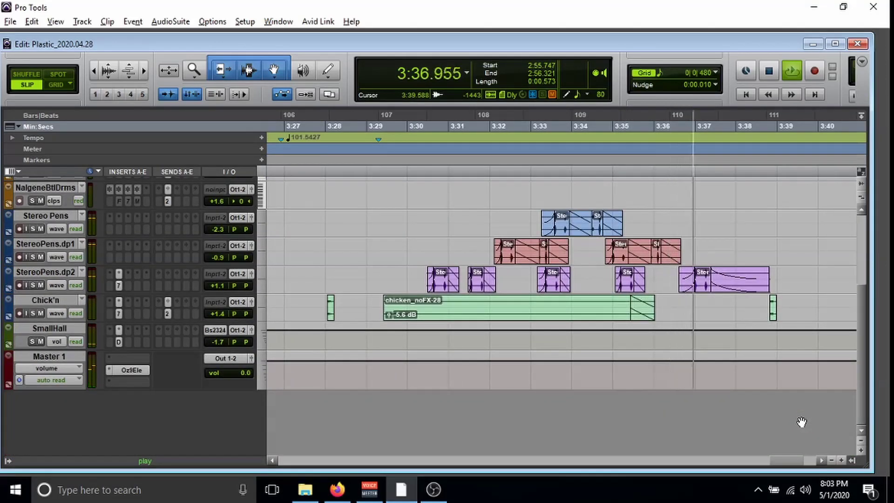